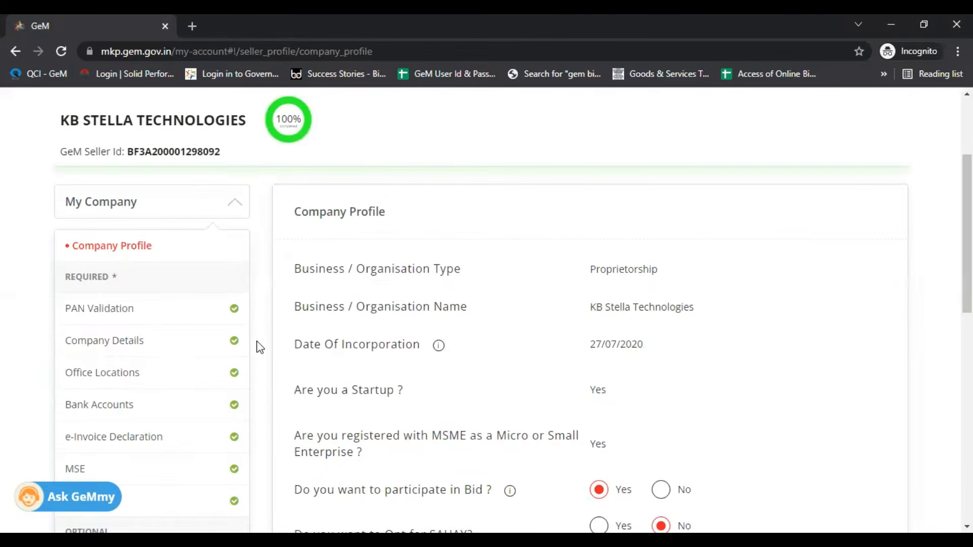
# - Open the vendor assessments from the seller profile's My Actions and start creating a new assessment
pyautogui.scroll(-7, 243, 304)
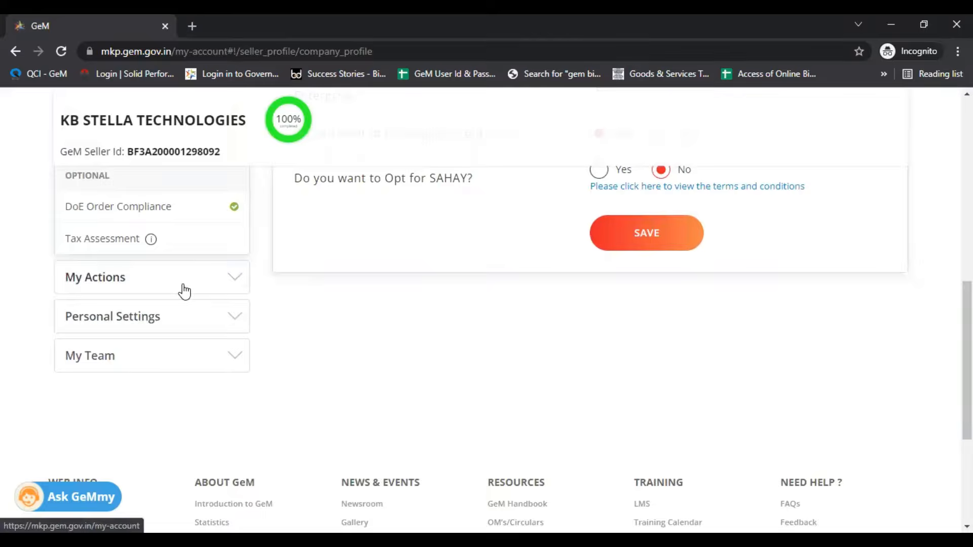
pyautogui.click(184, 290)
pyautogui.scroll(-7, 426, 282)
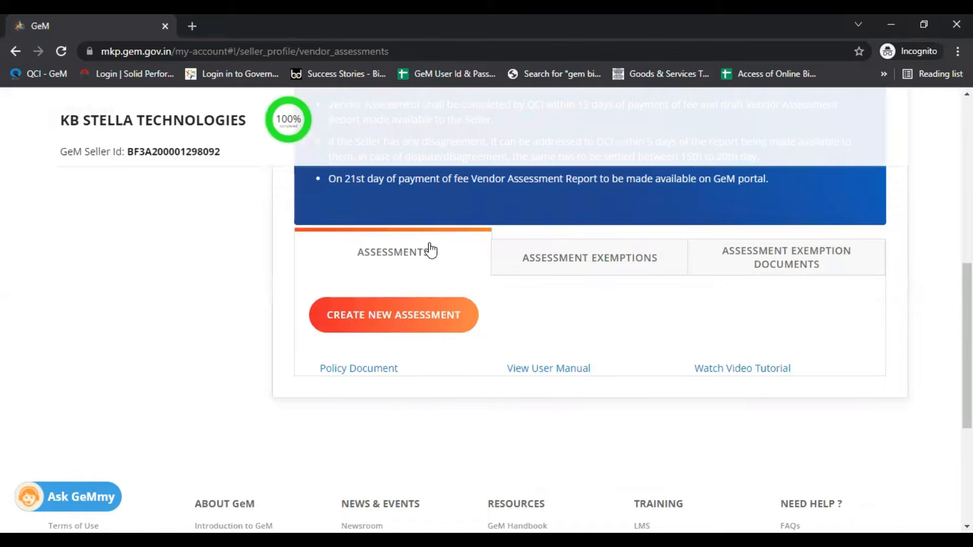
pyautogui.click(390, 319)
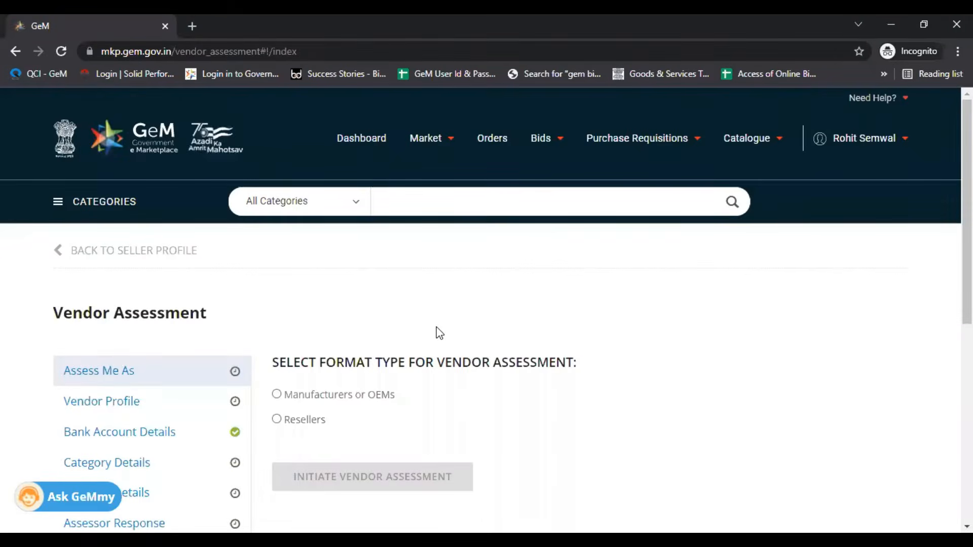
# - Choose the Manufacturers or OEMs format type and initiate the vendor assessment
pyautogui.scroll(-3, 434, 332)
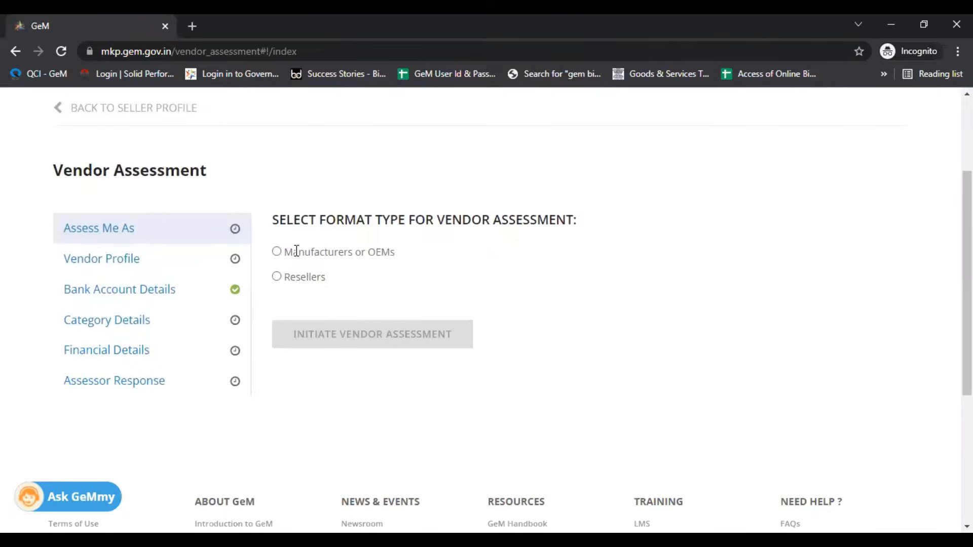
pyautogui.click(277, 252)
pyautogui.click(336, 332)
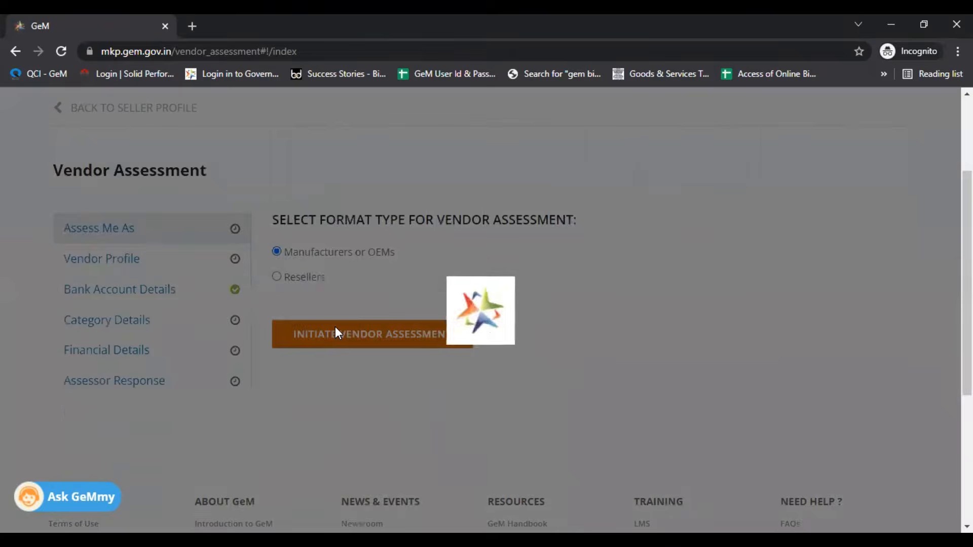
# - Fill the Additional Email and Additional Mobile number by copying the primary e-mail and primary contact number from the vendor profile
pyautogui.scroll(-3, 360, 303)
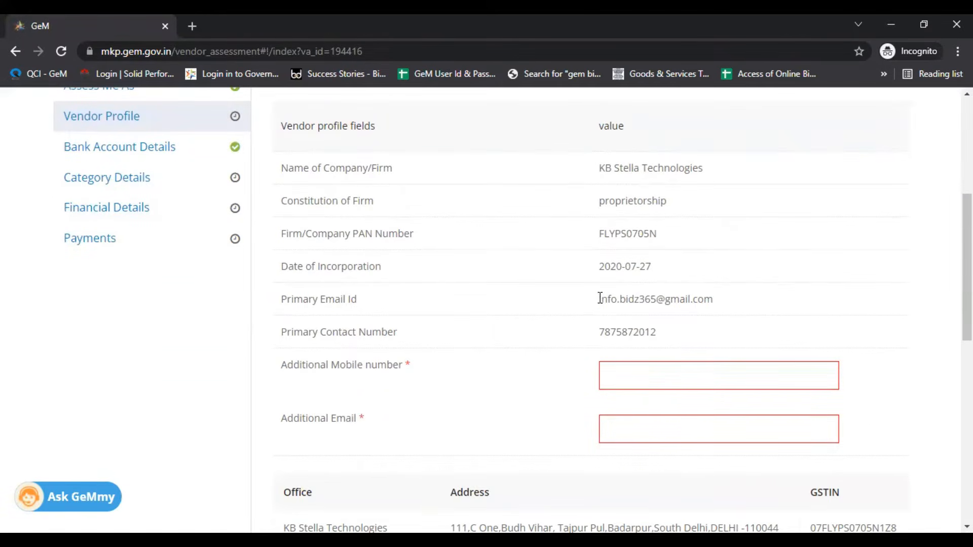
pyautogui.moveTo(600, 298); pyautogui.dragTo(749, 305)
pyautogui.hotkey('ctrl', 'c')
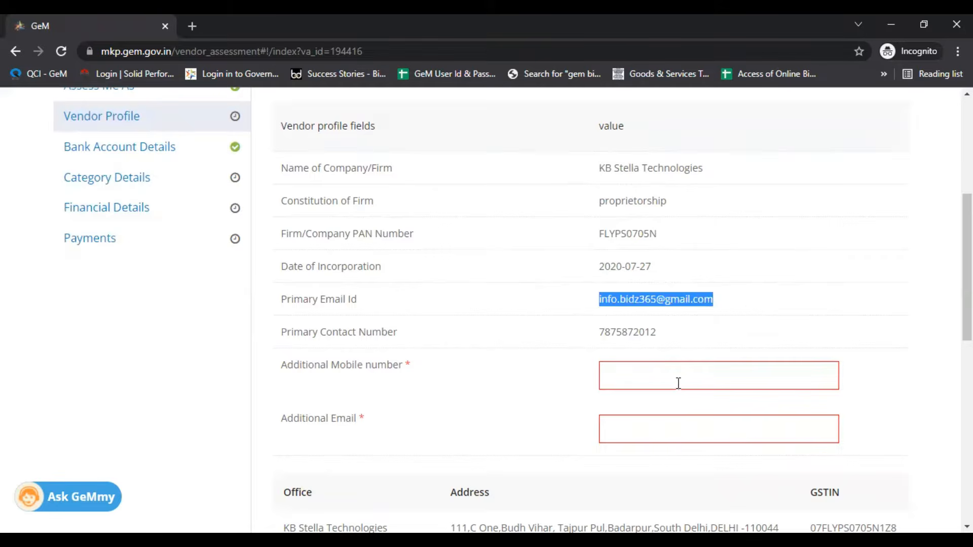
pyautogui.click(662, 424)
pyautogui.hotkey('ctrl', 'v')
pyautogui.moveTo(603, 332); pyautogui.dragTo(657, 333)
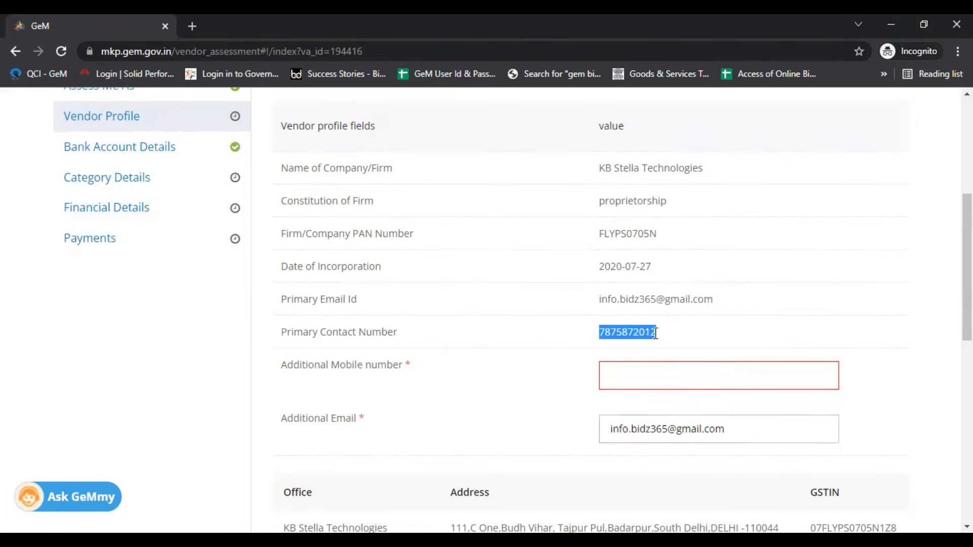
pyautogui.hotkey('ctrl', 'c')
pyautogui.click(690, 380)
pyautogui.hotkey('ctrl', 'v')
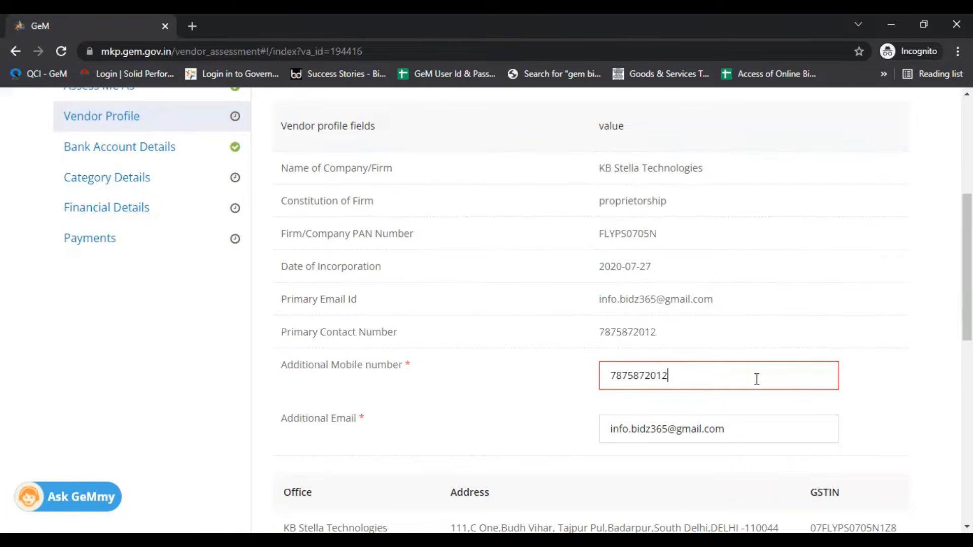
# - Save the vendor profile and proceed past the firm's bank account details to the category details
pyautogui.scroll(-1, 708, 409)
pyautogui.scroll(-3, 707, 408)
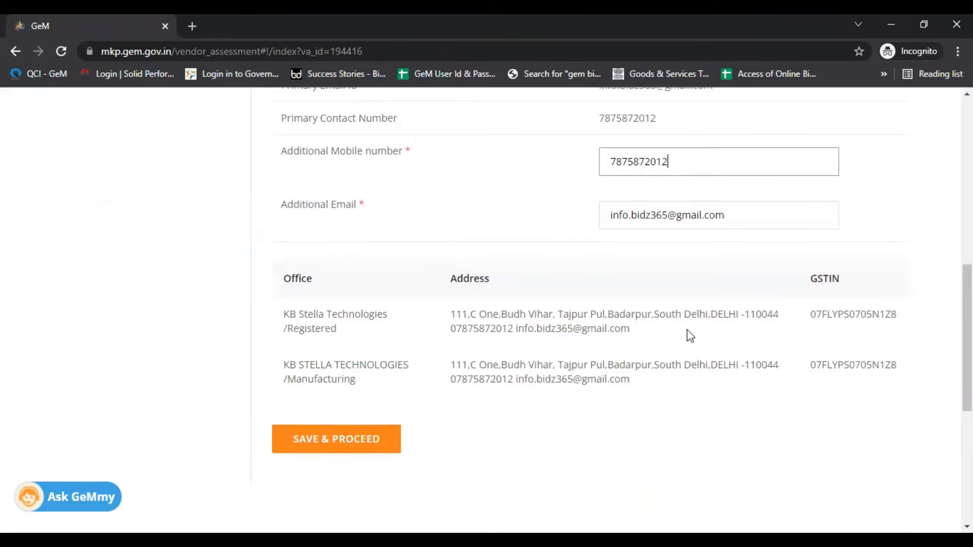
pyautogui.click(366, 439)
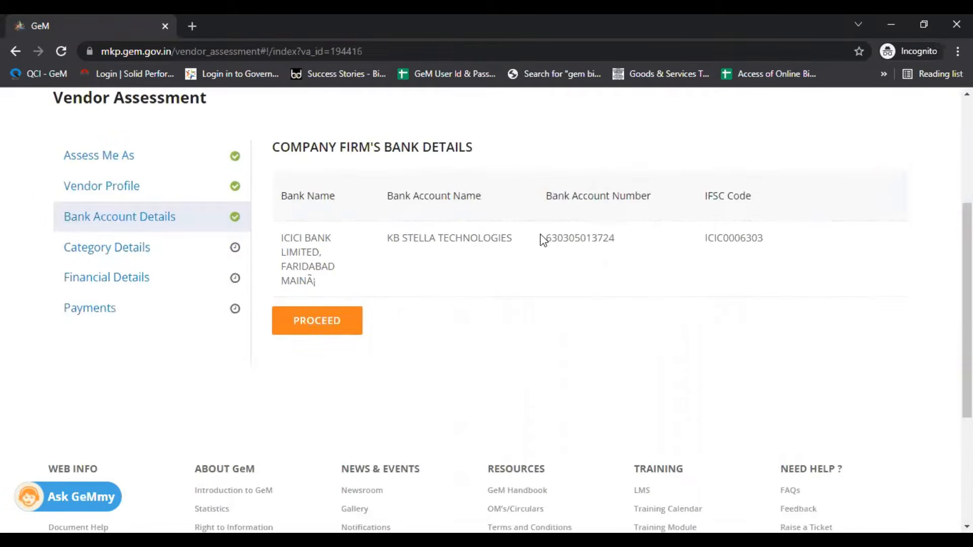
pyautogui.click(303, 317)
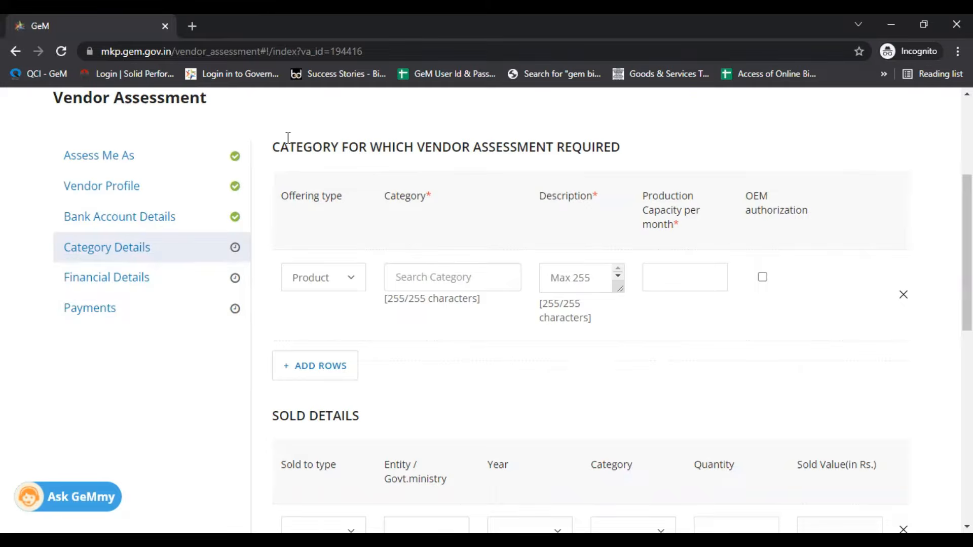
# - Duplicate the vendor assessment page in a second browser tab and open the Market page there
pyautogui.scroll(4, 287, 137)
pyautogui.rightClick(128, 15)
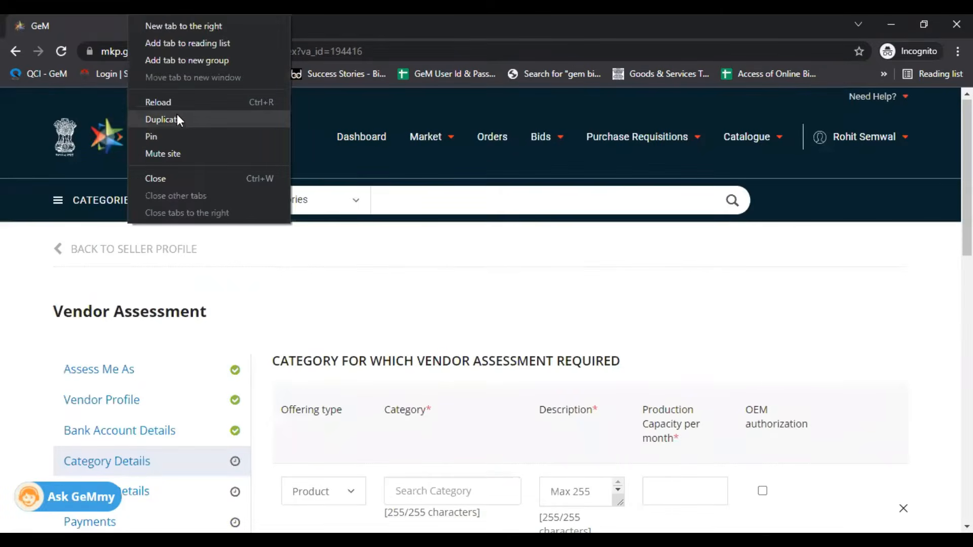
pyautogui.click(179, 120)
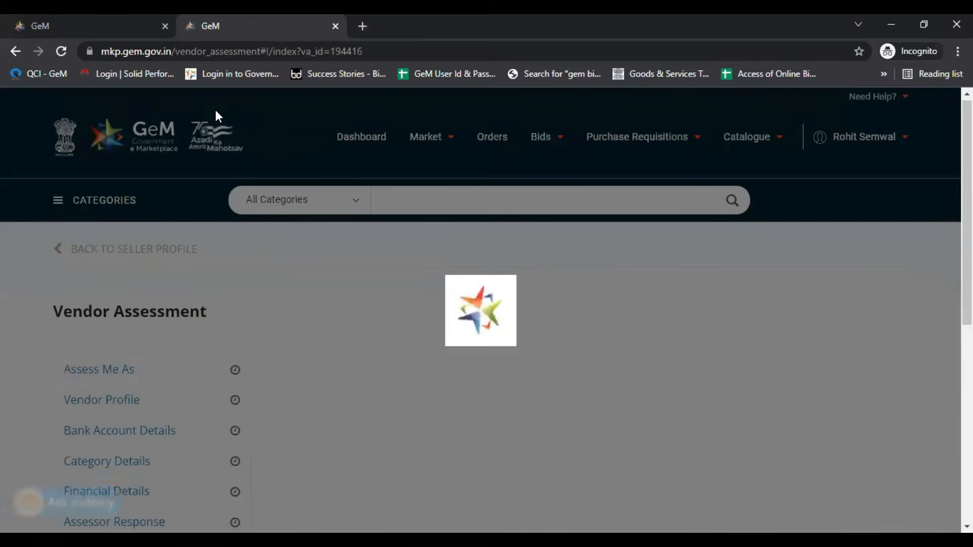
pyautogui.moveTo(430, 144)
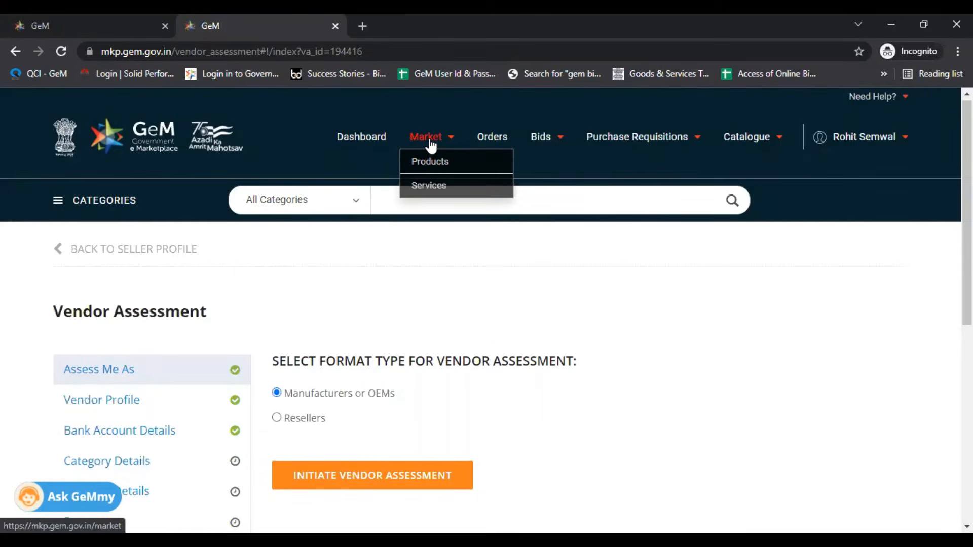
pyautogui.click(430, 143)
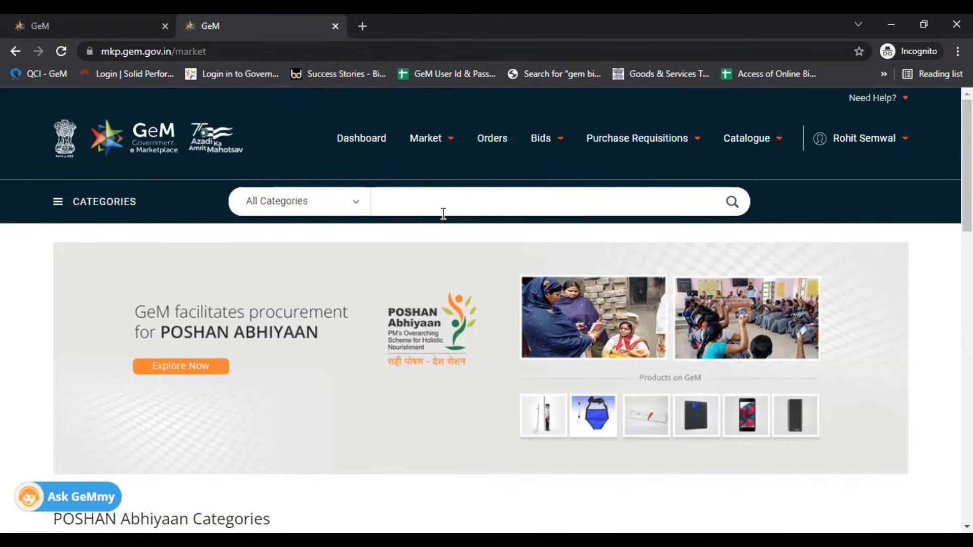
# - Search the market for "revolving" and open the Office Furniture category Revolving Chair
pyautogui.click(140, 20)
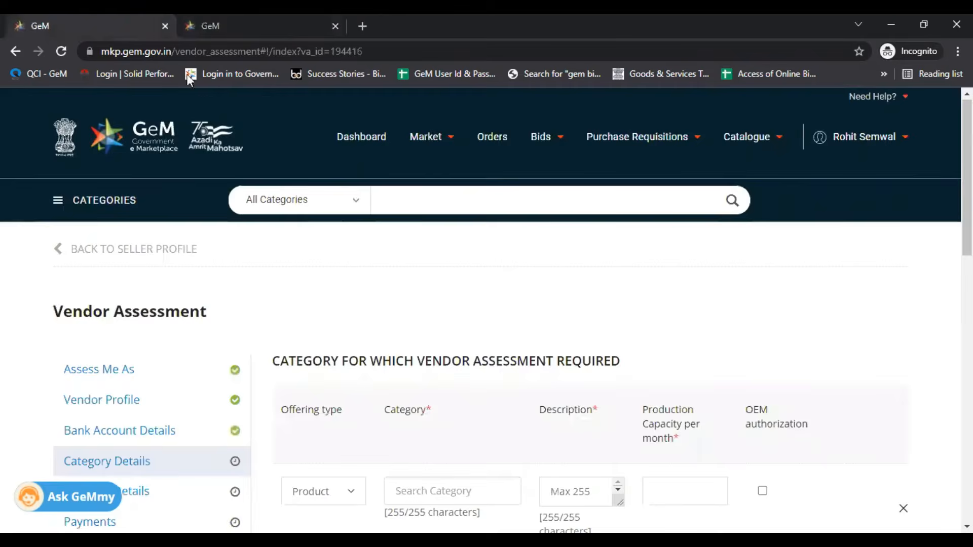
pyautogui.scroll(-4, 445, 265)
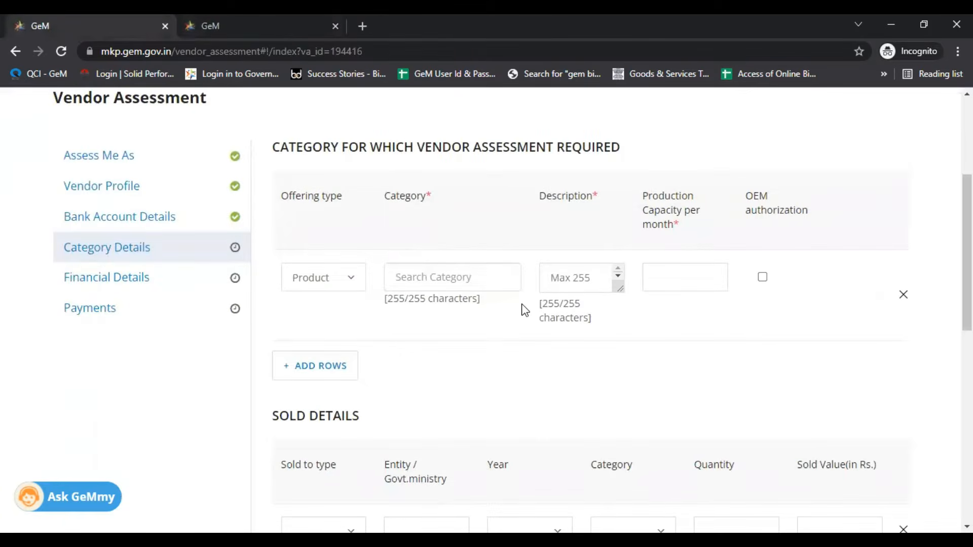
pyautogui.click(304, 29)
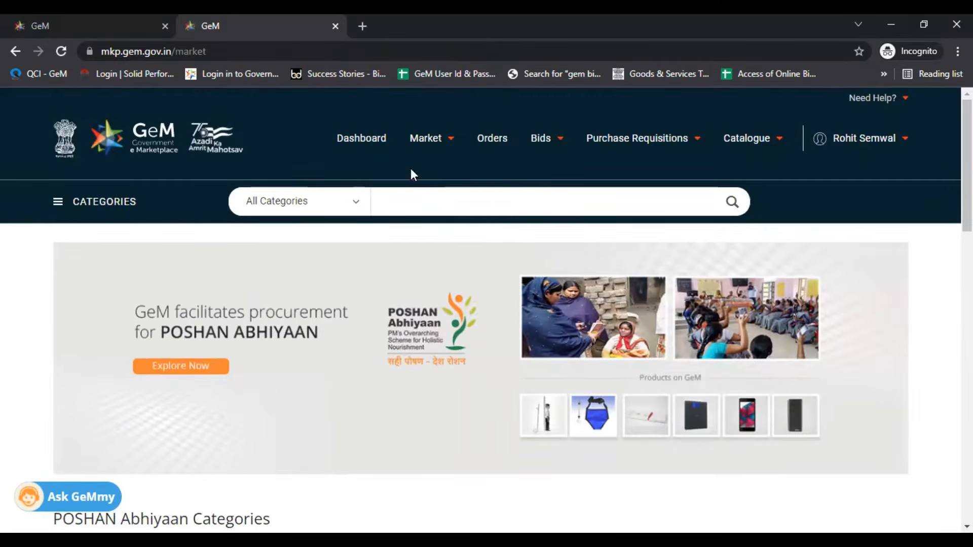
pyautogui.click(439, 204)
pyautogui.write('revolving')
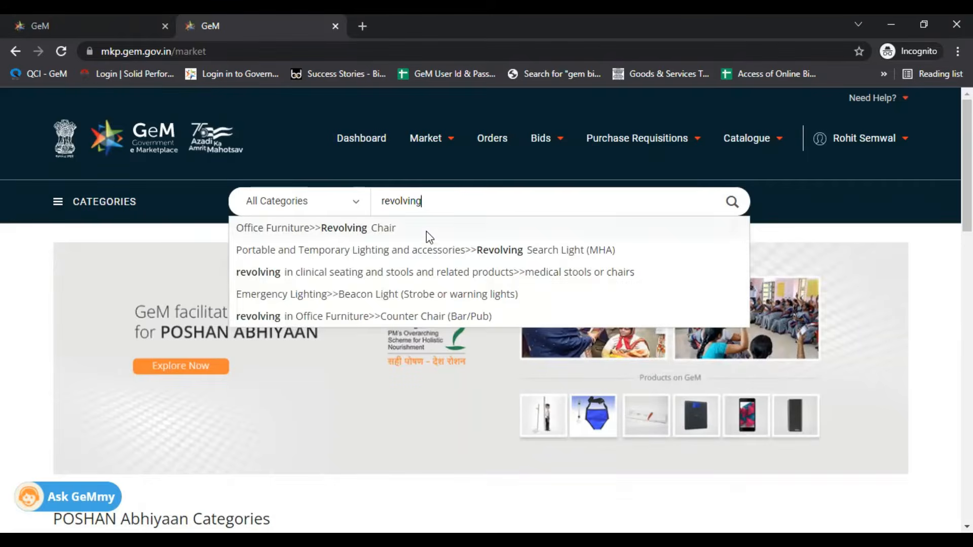
pyautogui.click(433, 227)
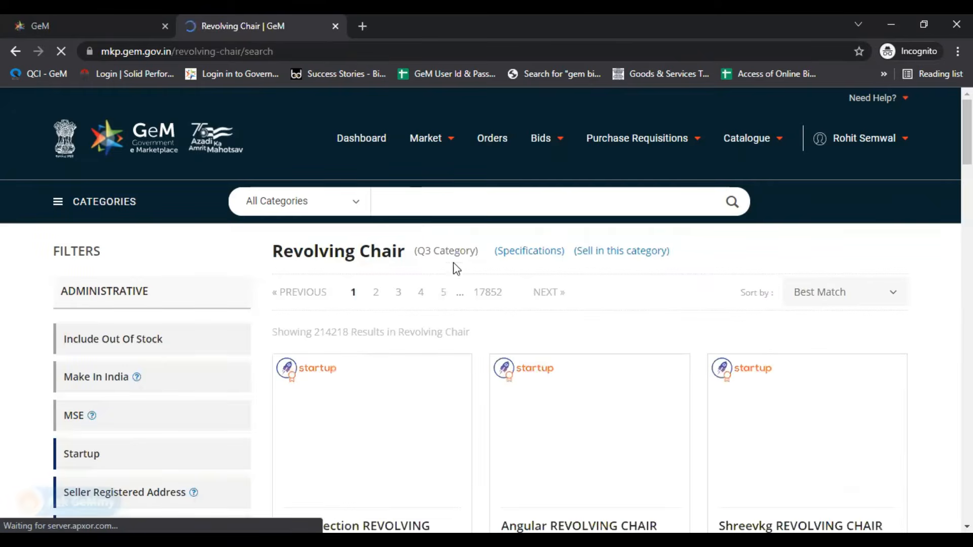
pyautogui.scroll(-3, 439, 274)
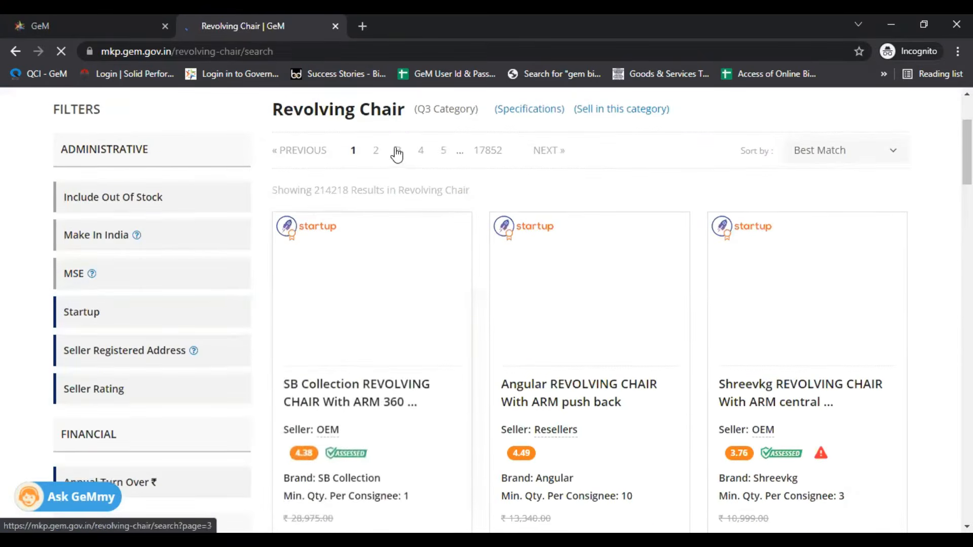
# - Duplicate the Revolving Chair category page in another browser tab
pyautogui.scroll(3, 396, 152)
pyautogui.rightClick(275, 14)
pyautogui.click(339, 116)
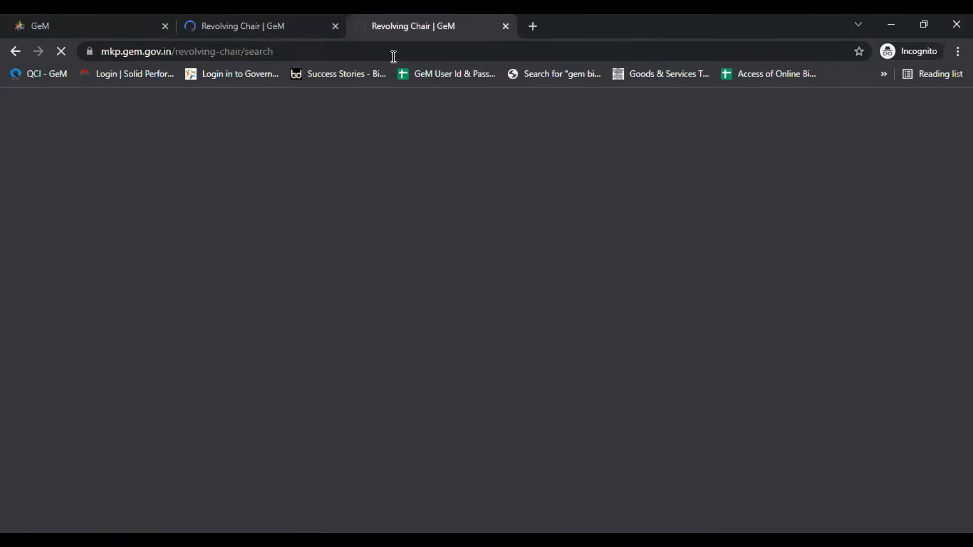
pyautogui.click(281, 15)
pyautogui.click(411, 23)
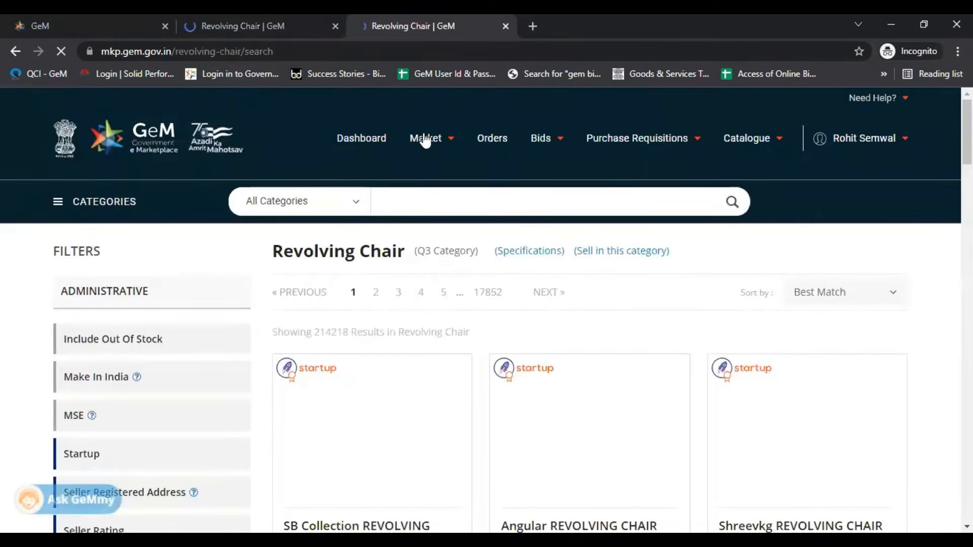
# - Search the market for "chair" and open the Office Furniture category Chairs-Office- IS 3499
pyautogui.click(456, 200)
pyautogui.write('chair')
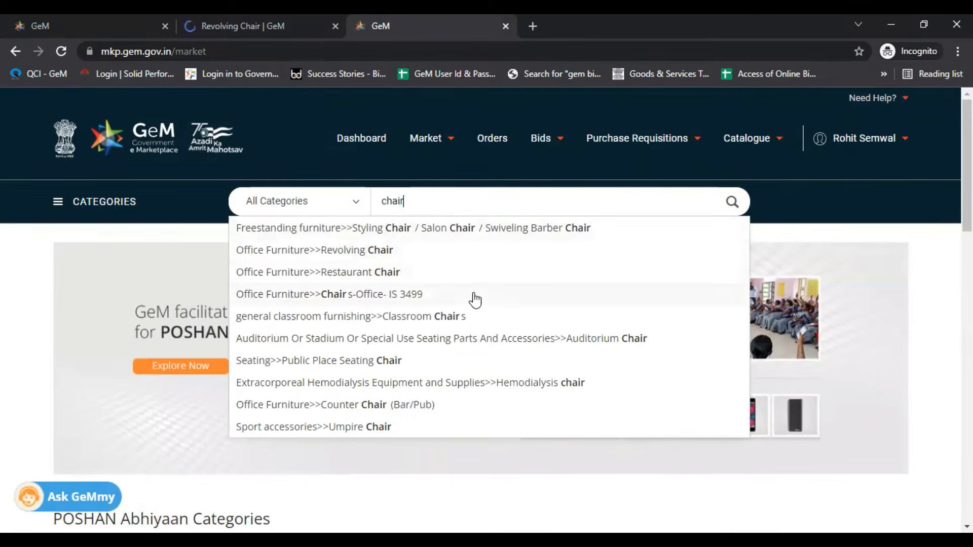
pyautogui.click(474, 300)
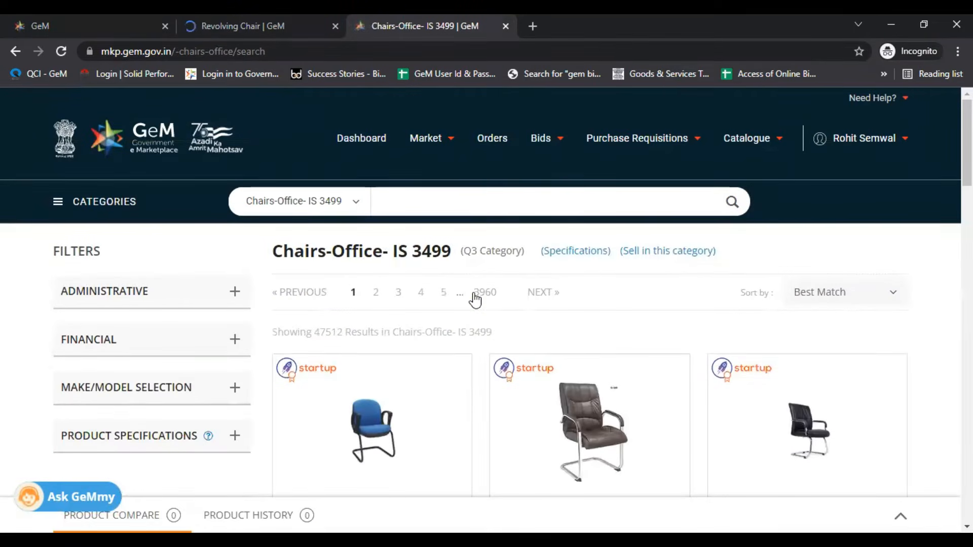
pyautogui.scroll(-3, 474, 300)
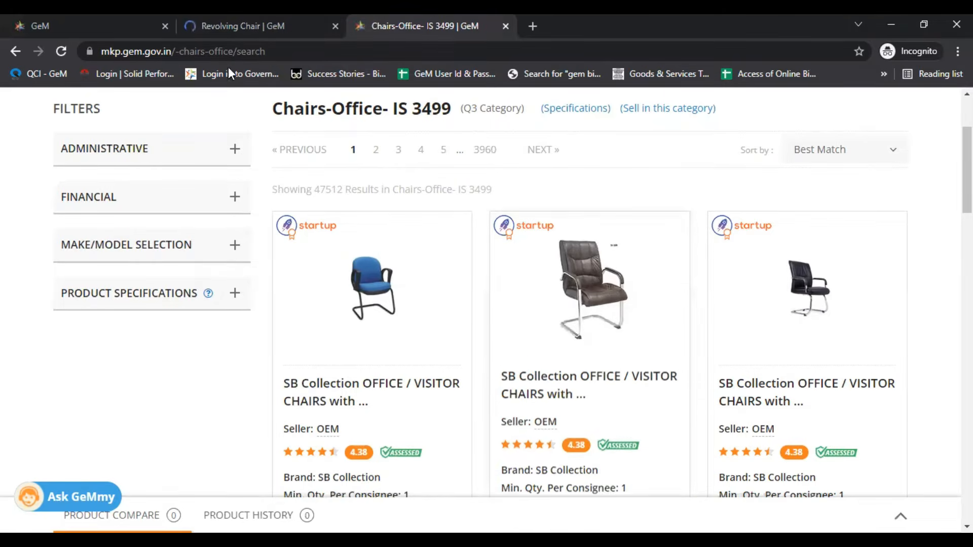
# - Return to the vendor assessment's category details and set the first row's category to Revolving Chair
pyautogui.click(265, 21)
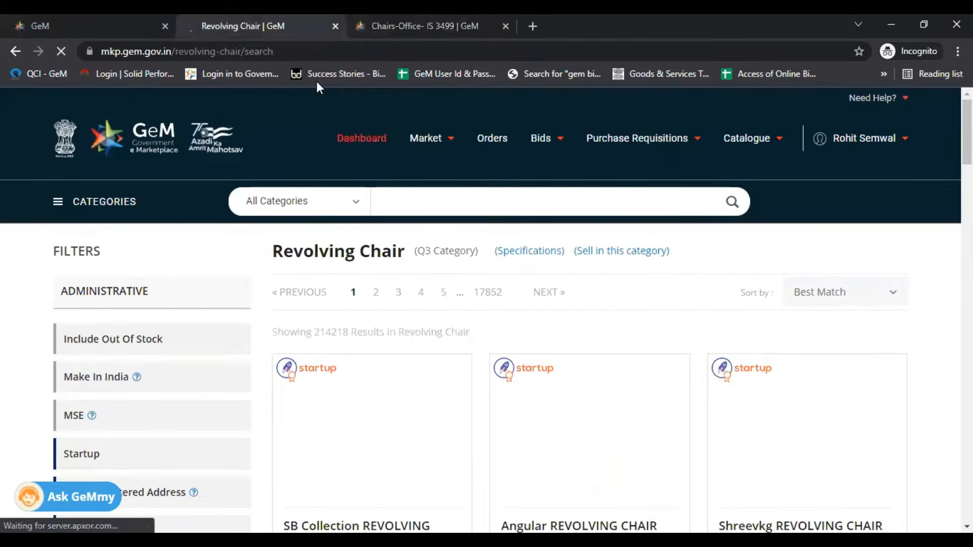
pyautogui.click(115, 23)
pyautogui.click(501, 282)
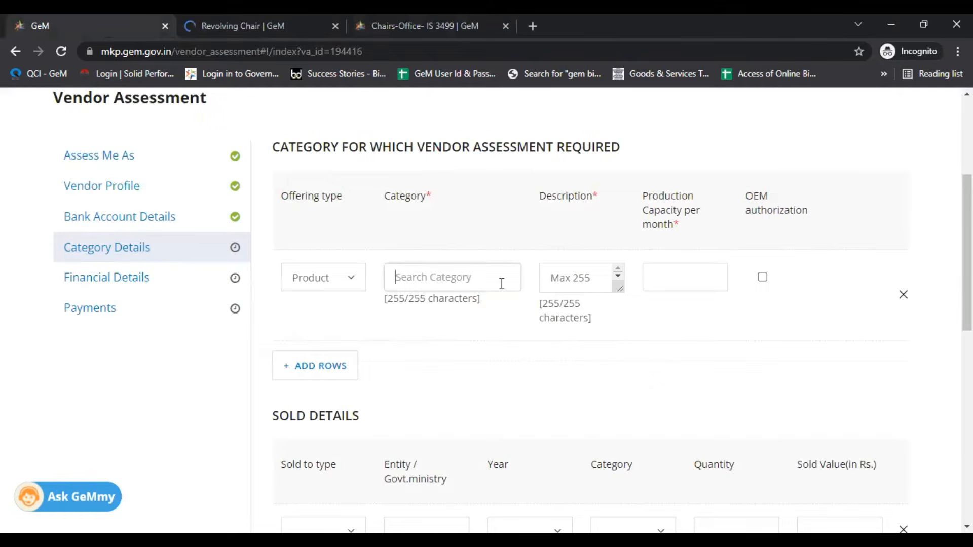
pyautogui.write('revolving')
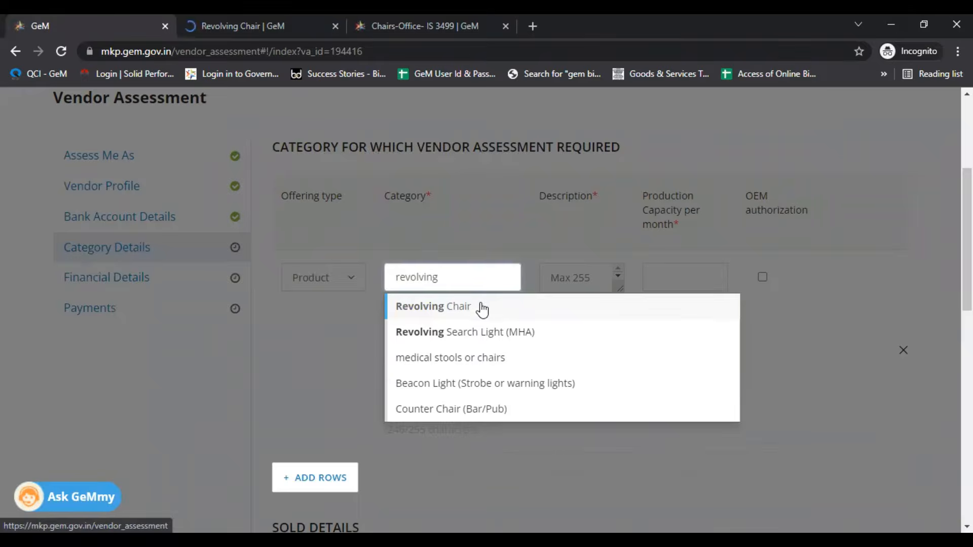
pyautogui.click(452, 313)
# - Enter "revolving chair" as the description of the Revolving Chair row
pyautogui.click(574, 285)
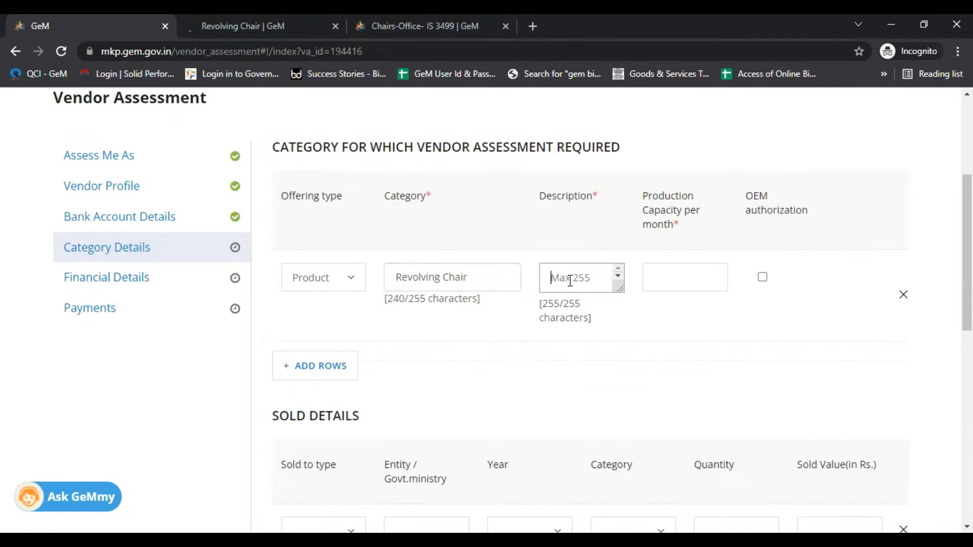
pyautogui.doubleClick(502, 272)
pyautogui.click(594, 283)
pyautogui.write('revolving ch')
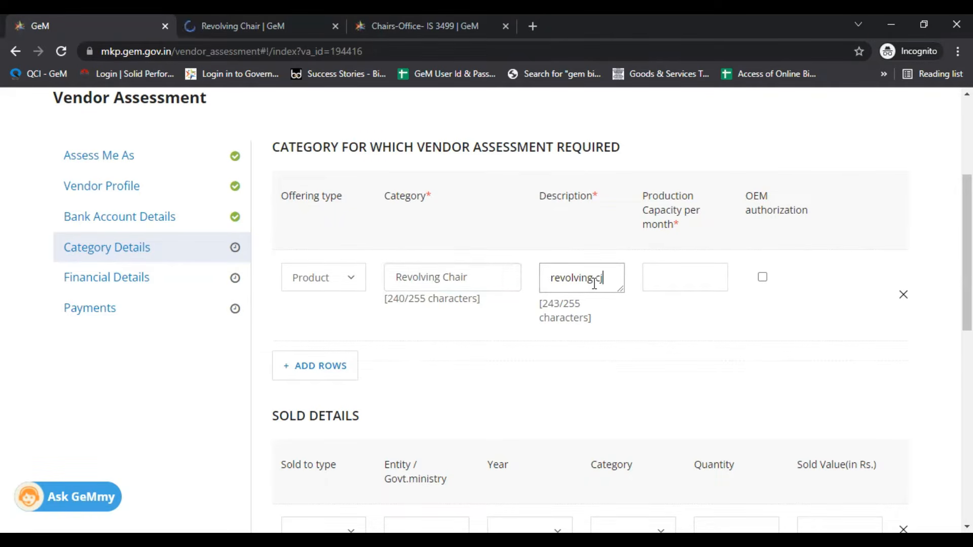
pyautogui.write('air')
# - Set the Revolving Chair row's production capacity per month to 8000
pyautogui.click(686, 282)
pyautogui.scroll(-3, 743, 302)
pyautogui.scroll(3, 744, 296)
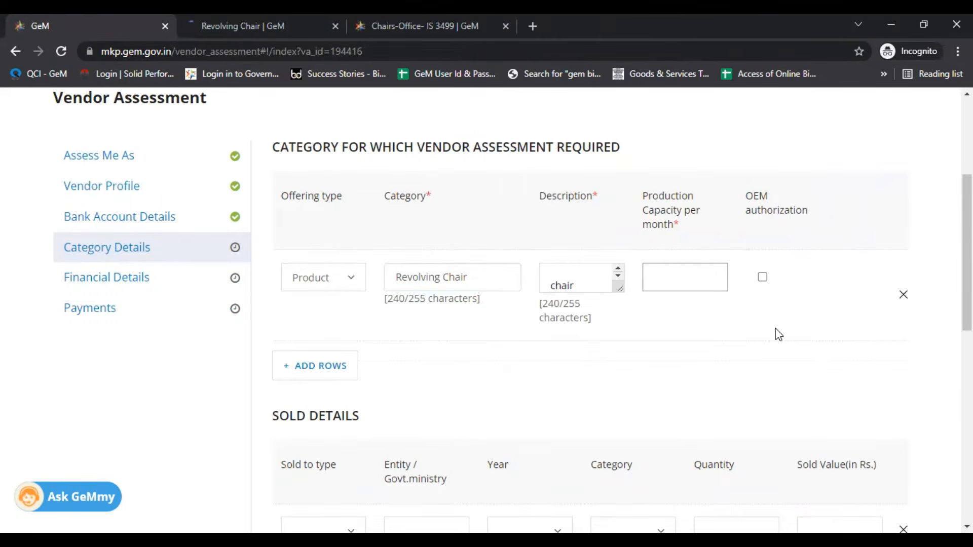
pyautogui.write('8000')
pyautogui.click(773, 348)
pyautogui.scroll(-3, 525, 296)
pyautogui.scroll(3, 552, 258)
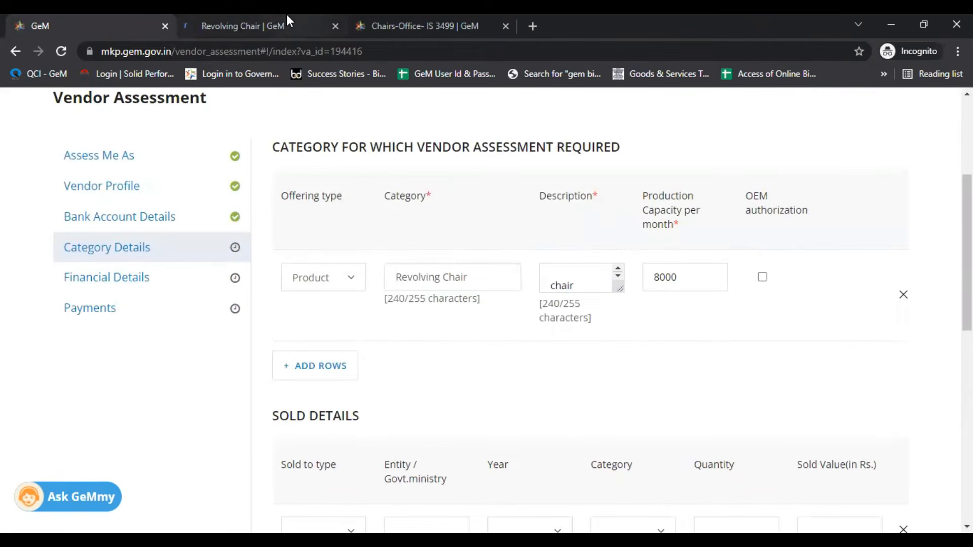
# - Check the category name on the market's office chairs page, and add a second product row with the category Chairs-Office- IS 3499
pyautogui.hotkey('ctrl', 'Tab')
pyautogui.hotkey('ctrl', 'Tab')
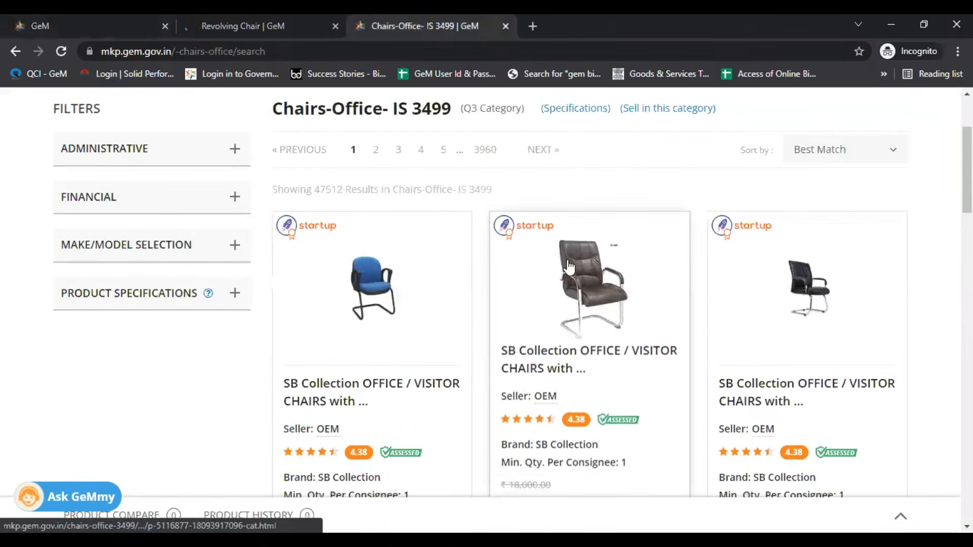
pyautogui.click(123, 20)
pyautogui.scroll(-3, 375, 254)
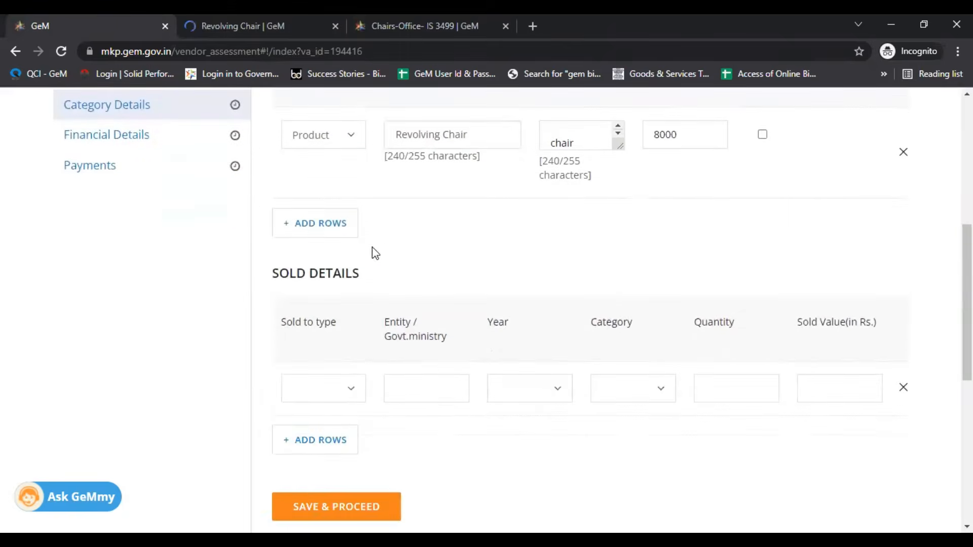
pyautogui.click(320, 230)
pyautogui.click(419, 224)
pyautogui.write('chairs')
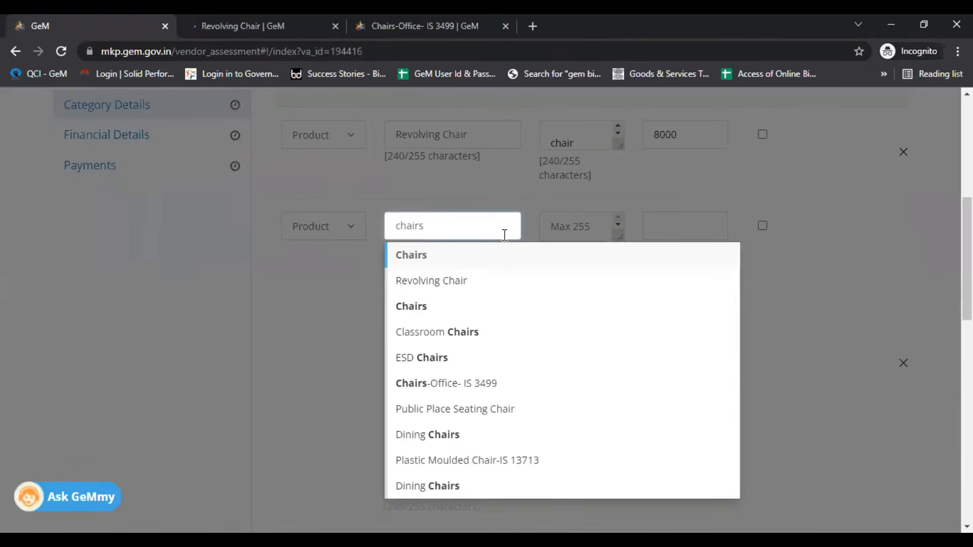
pyautogui.write(' office')
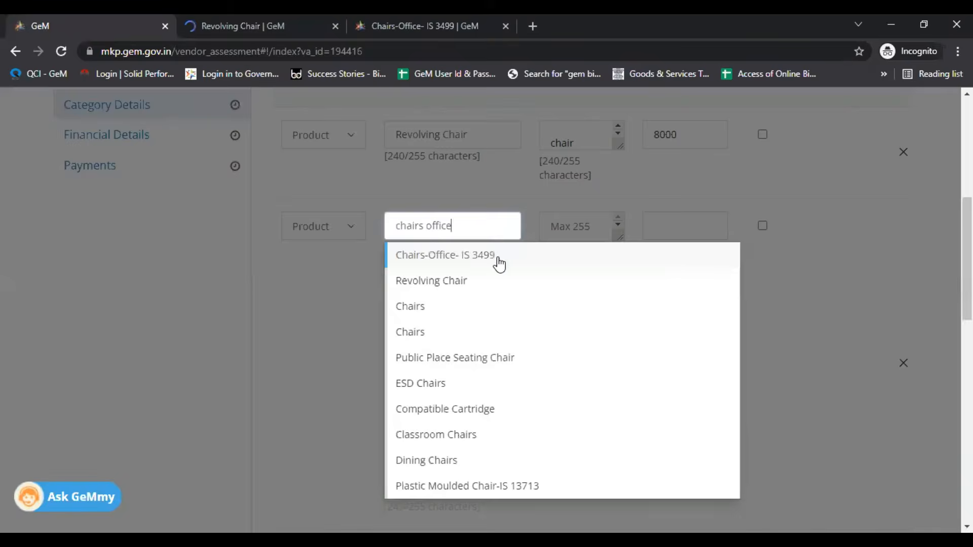
pyautogui.click(499, 264)
# - Enter "chairs" as the Chairs-Office- IS 3499 row's description and set its production capacity per month to 8000
pyautogui.click(608, 226)
pyautogui.write('chairs')
pyautogui.click(664, 226)
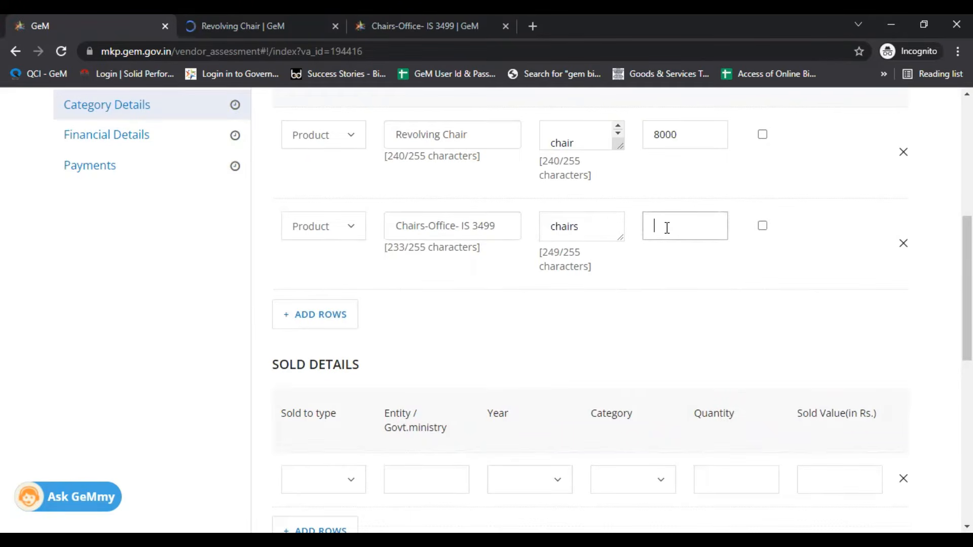
pyautogui.write('8000')
pyautogui.scroll(1, 543, 284)
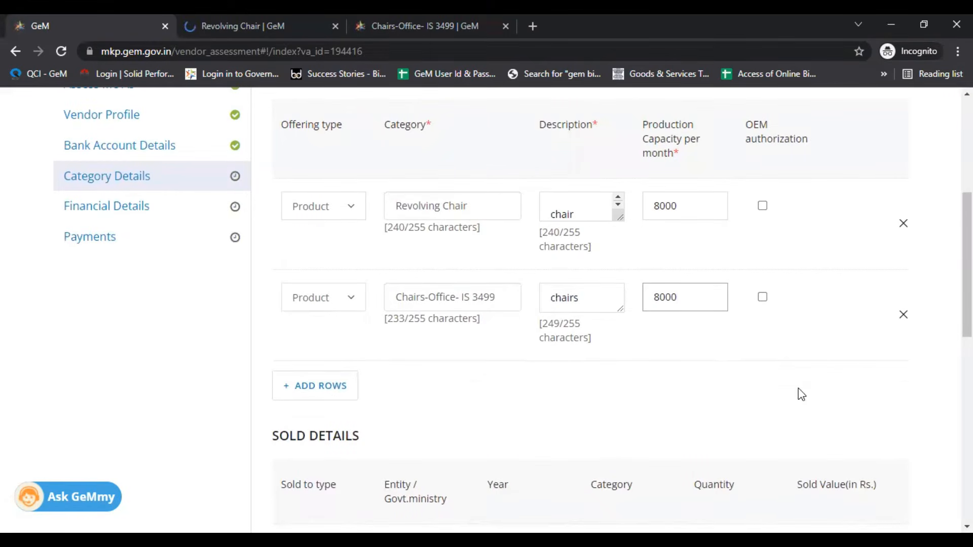
pyautogui.scroll(-1, 798, 394)
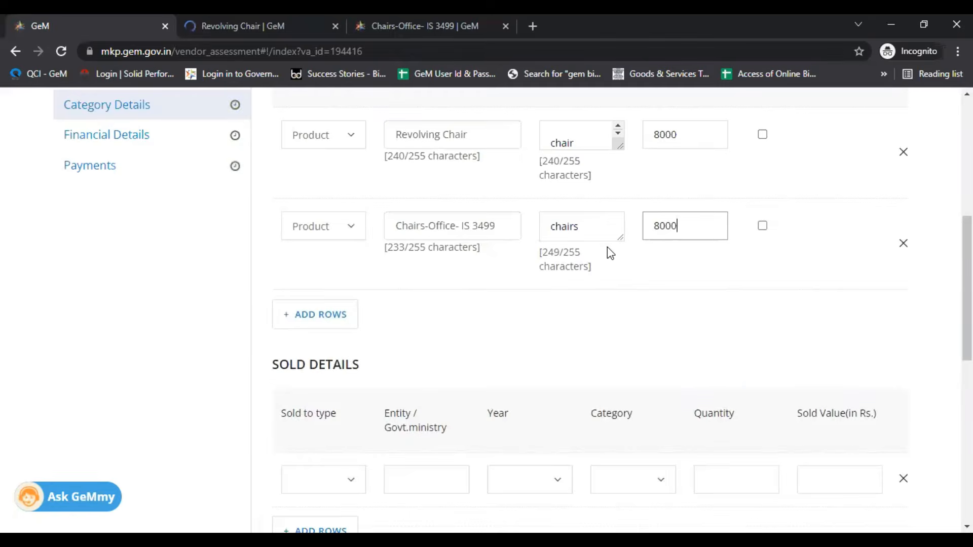
# - Save the category details with the sold details left blank, and proceed through the financial details to the payments section
pyautogui.scroll(-2, 609, 251)
pyautogui.scroll(-2, 607, 247)
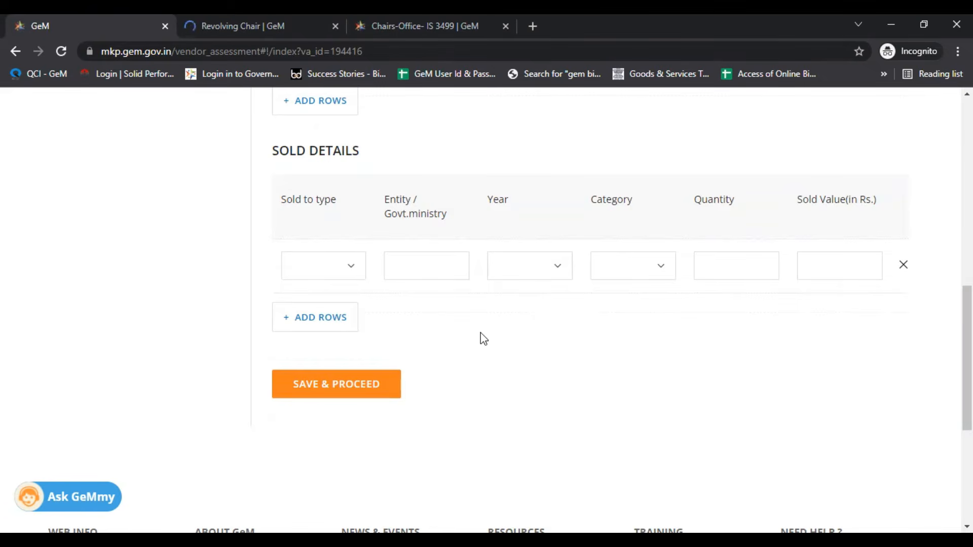
pyautogui.click(324, 389)
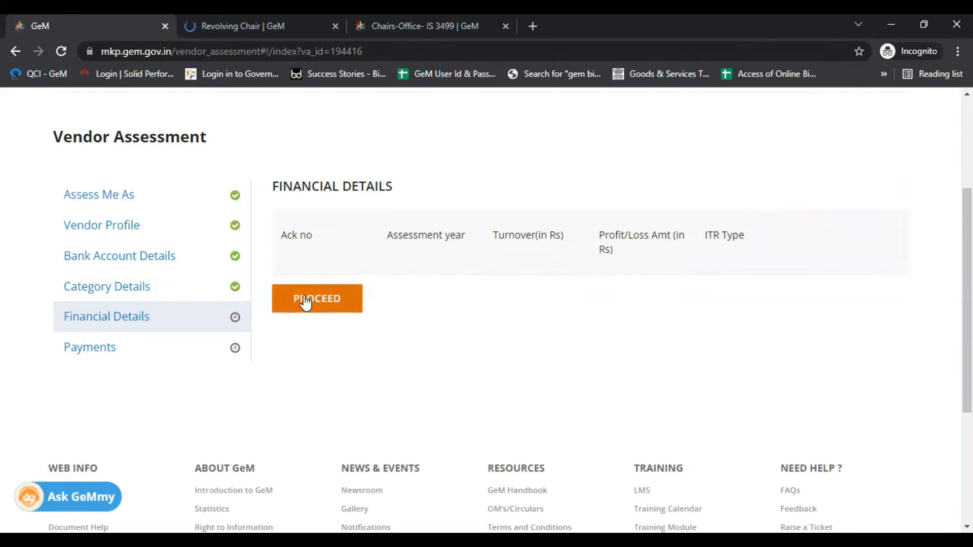
pyautogui.click(325, 299)
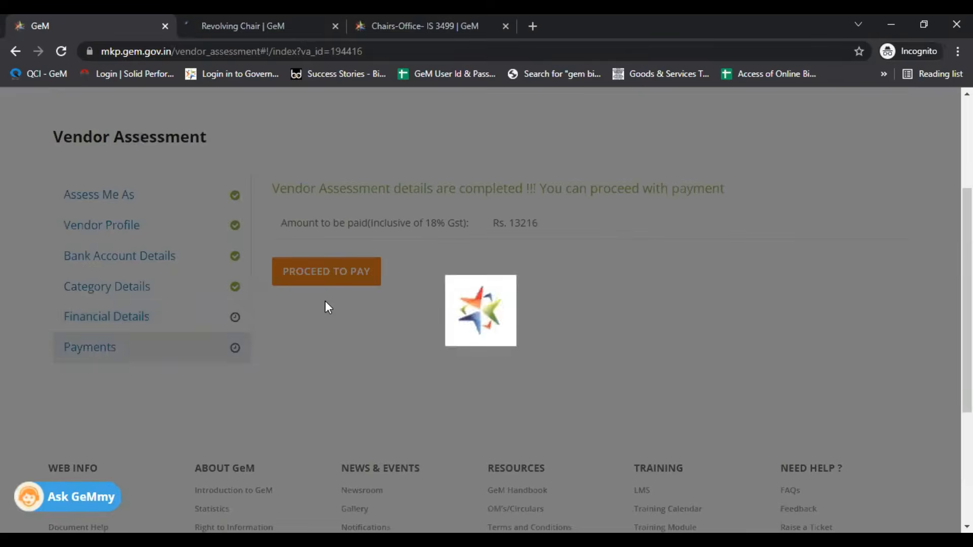
# - Review the amount to be paid for the vendor assessment, inclusive of GST
pyautogui.moveTo(287, 221); pyautogui.dragTo(588, 230)
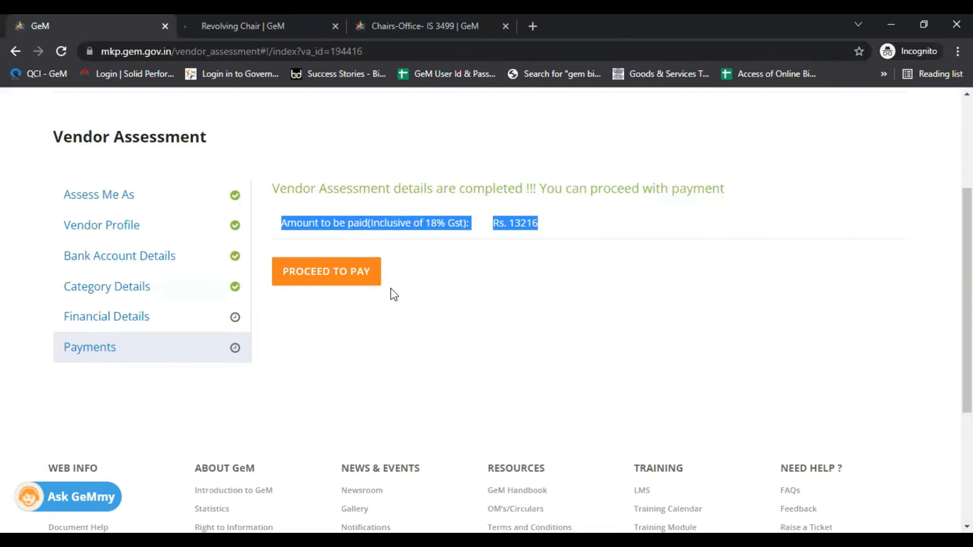
pyautogui.click(458, 282)
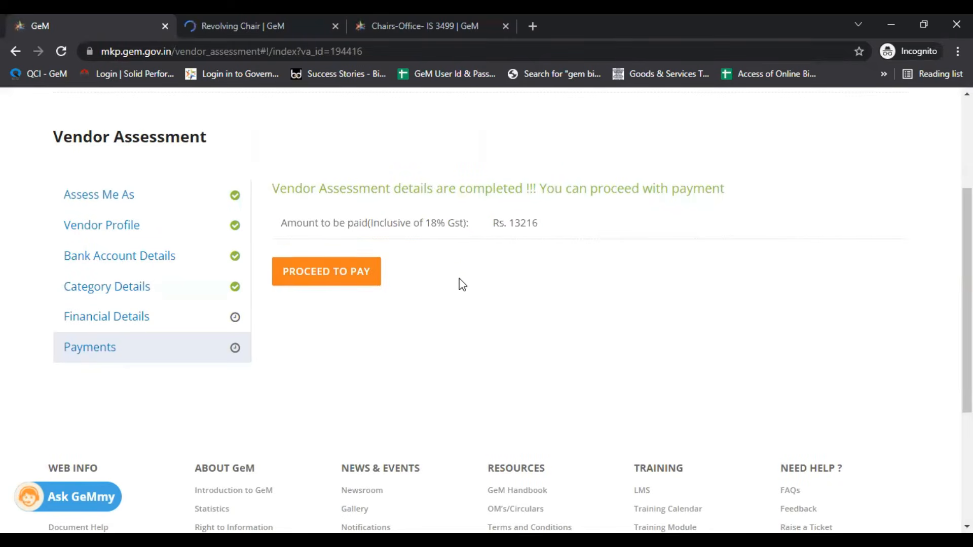
pyautogui.scroll(3, 458, 271)
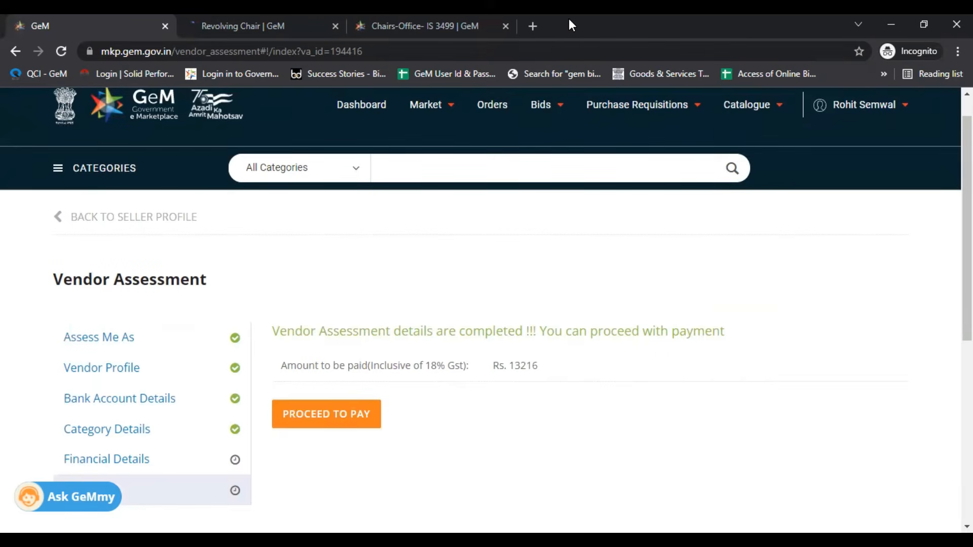
# - Open the bookmarked QCI - GeM vendor assessment login page in a new browser tab
pyautogui.click(540, 25)
pyautogui.click(47, 74)
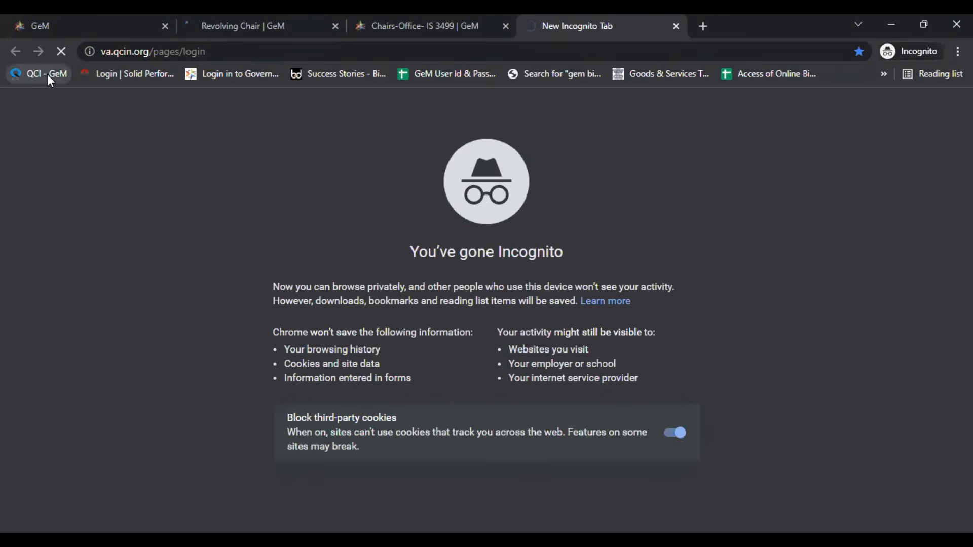